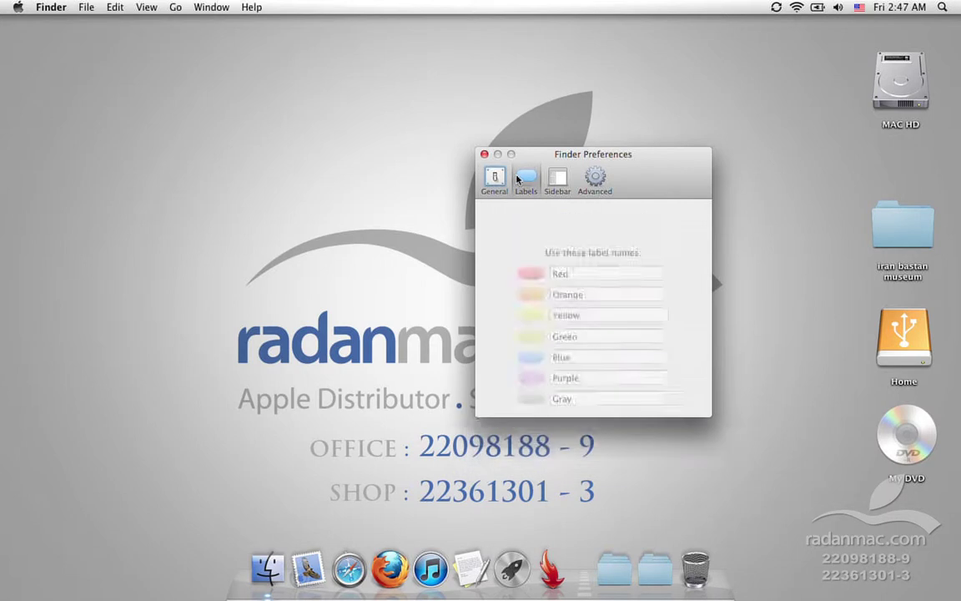
Show the Finder's Sidebar preferences and open the iran bastan museum folder in a window beside them
left_click(560, 240)
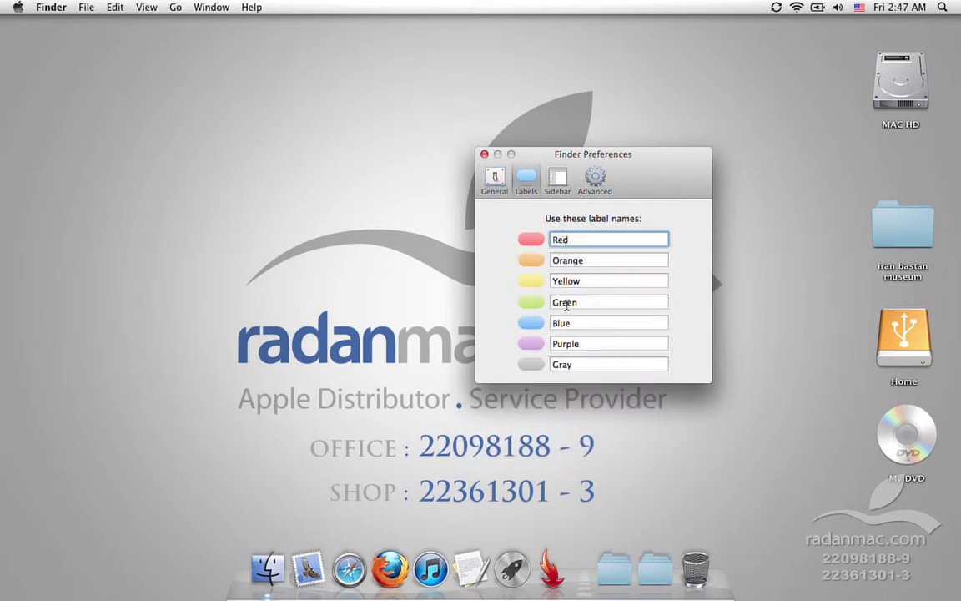
left_click(558, 182)
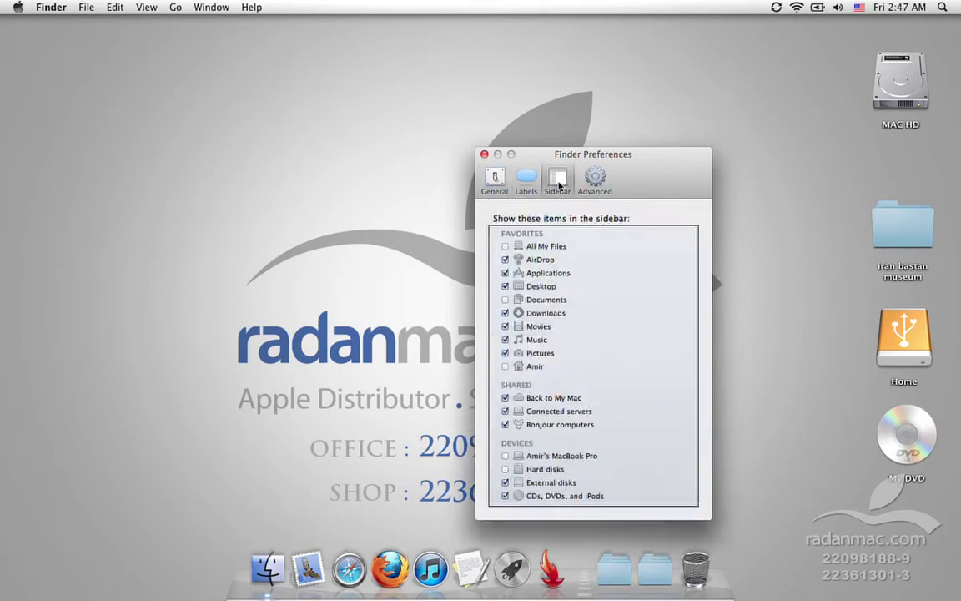
left_click_drag(646, 169, 730, 79)
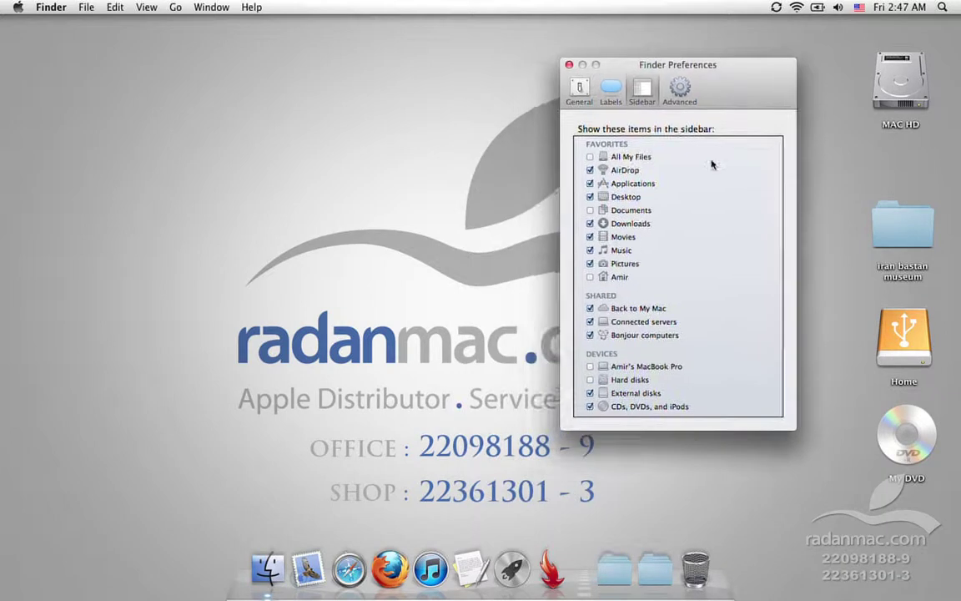
double_click(890, 242)
left_click_drag(472, 163, 143, 122)
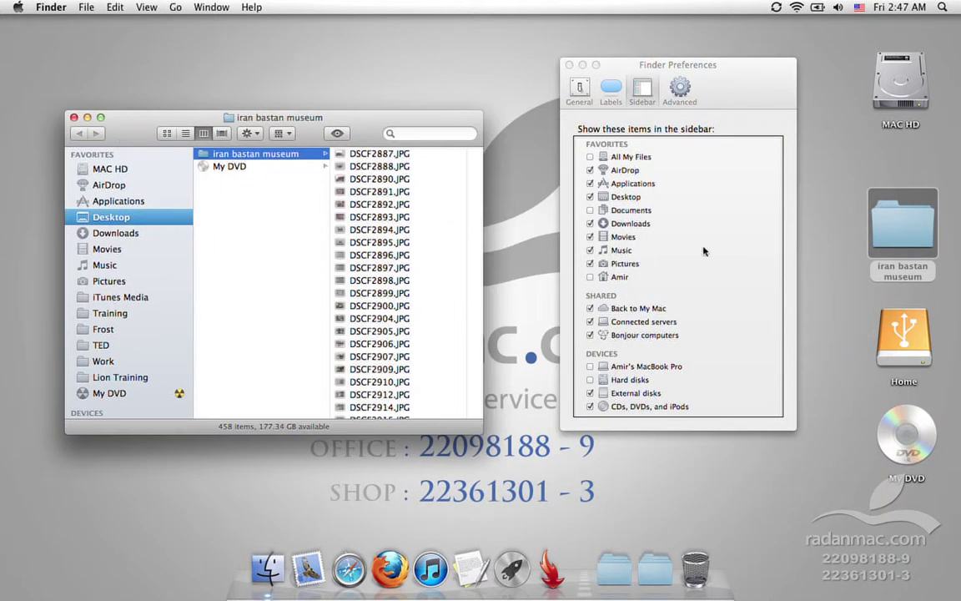
Turn off External disks among the sidebar items and turn it back on while checking the folder window's Devices section
left_click(647, 236)
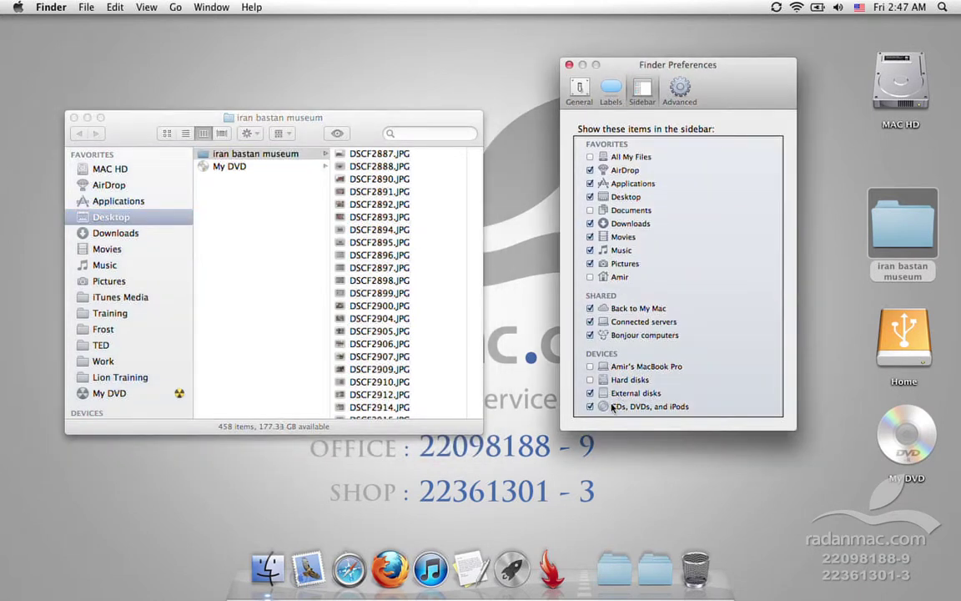
scroll(128, 343, "down", 2)
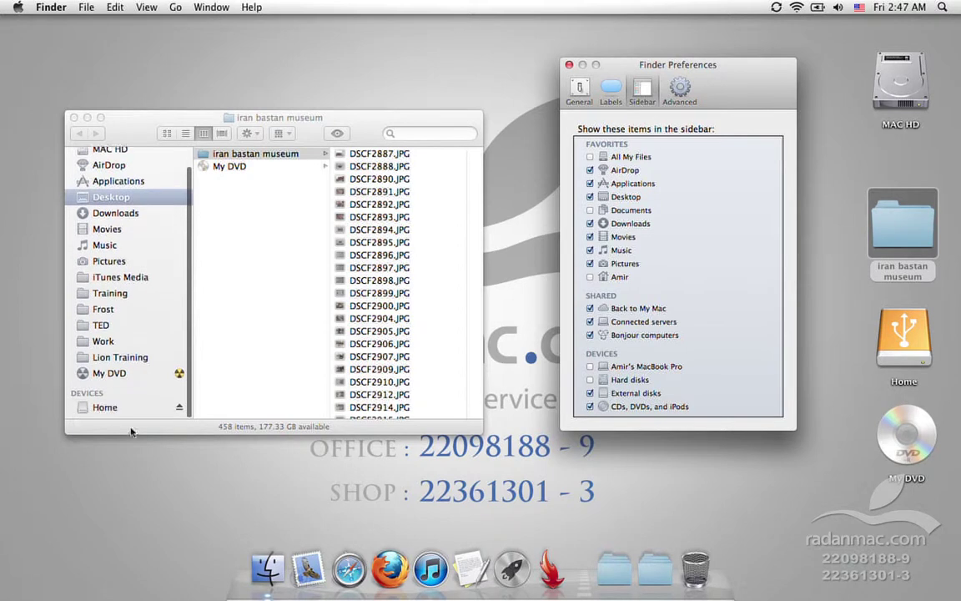
left_click(590, 392)
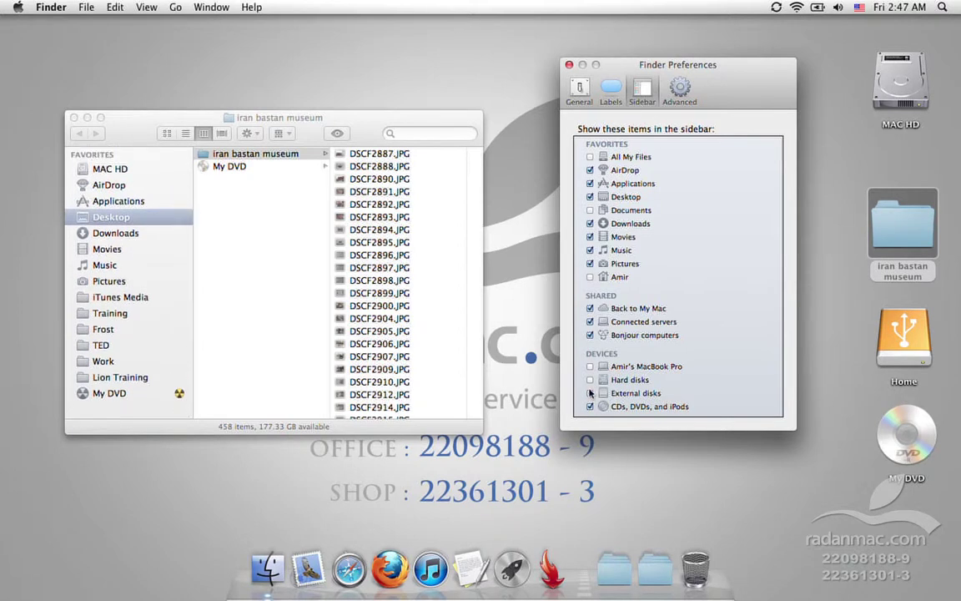
scroll(133, 333, "down", 2)
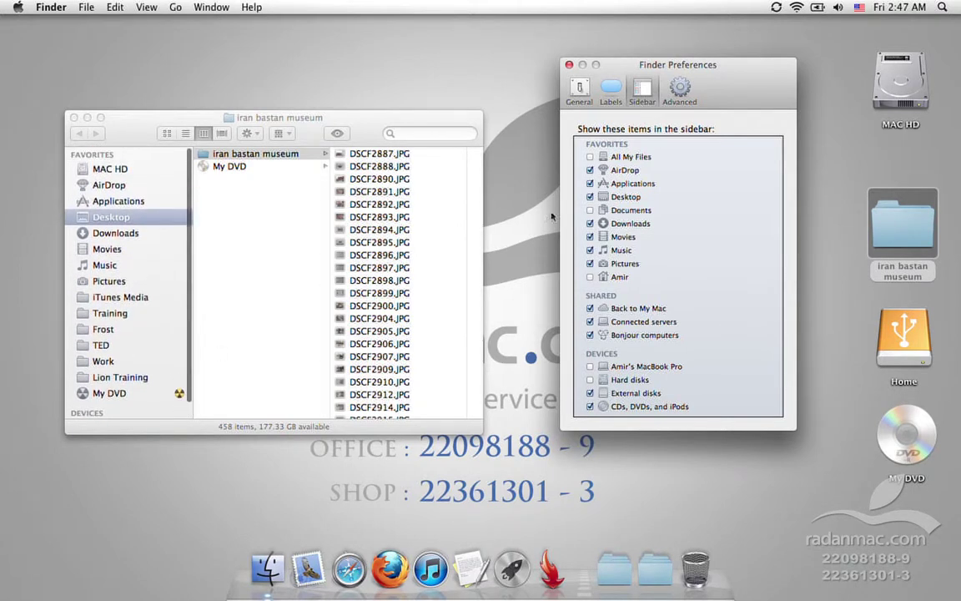
Show the Finder's Advanced preferences and place the window beside the folder window
left_click(673, 101)
left_click_drag(673, 83, 652, 158)
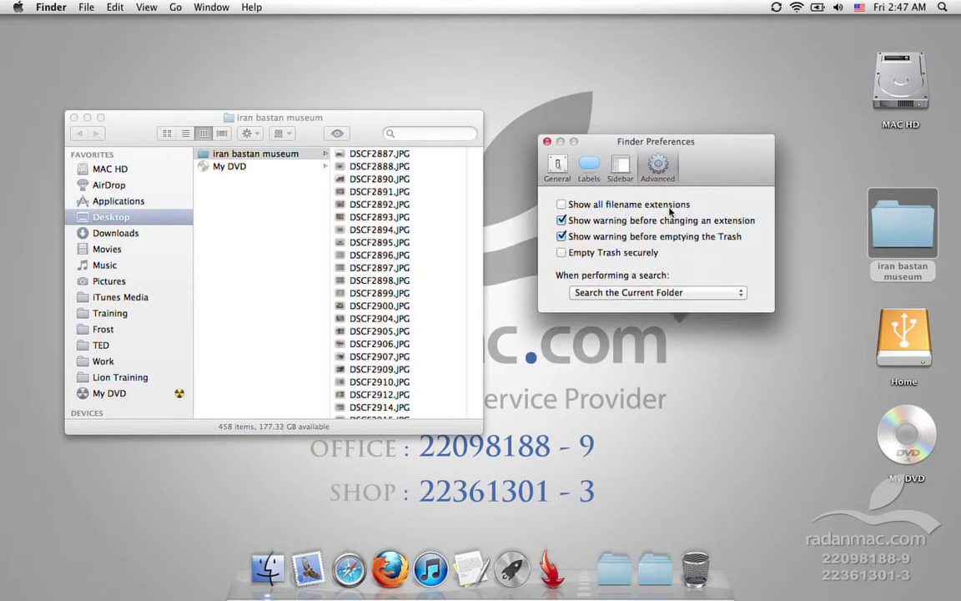
left_click_drag(711, 170, 719, 243)
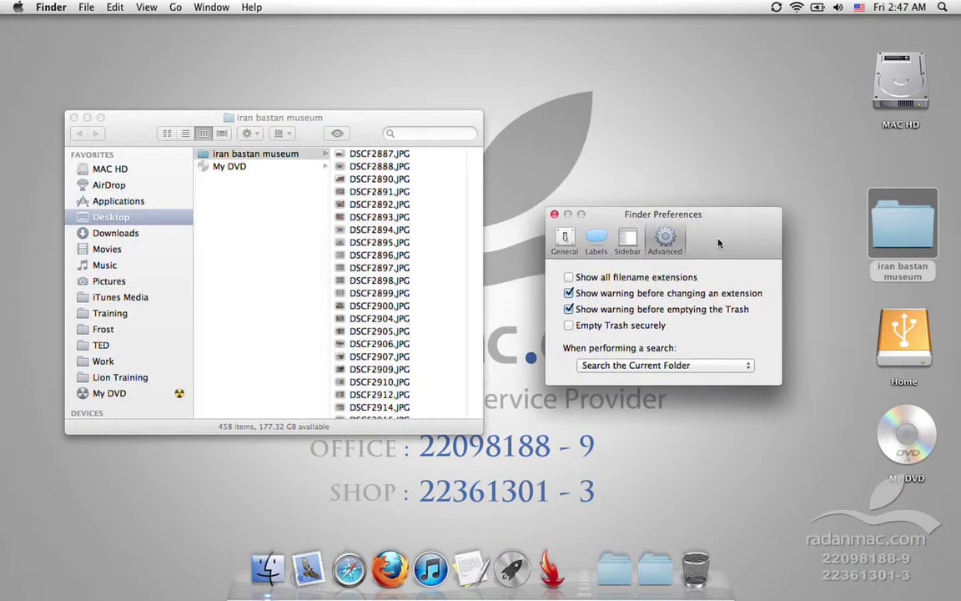
Try to change the extension of DSCF2888.JPG to tiff in the iran bastan museum folder, choosing to keep .JPG
left_click(412, 178)
left_click(359, 168)
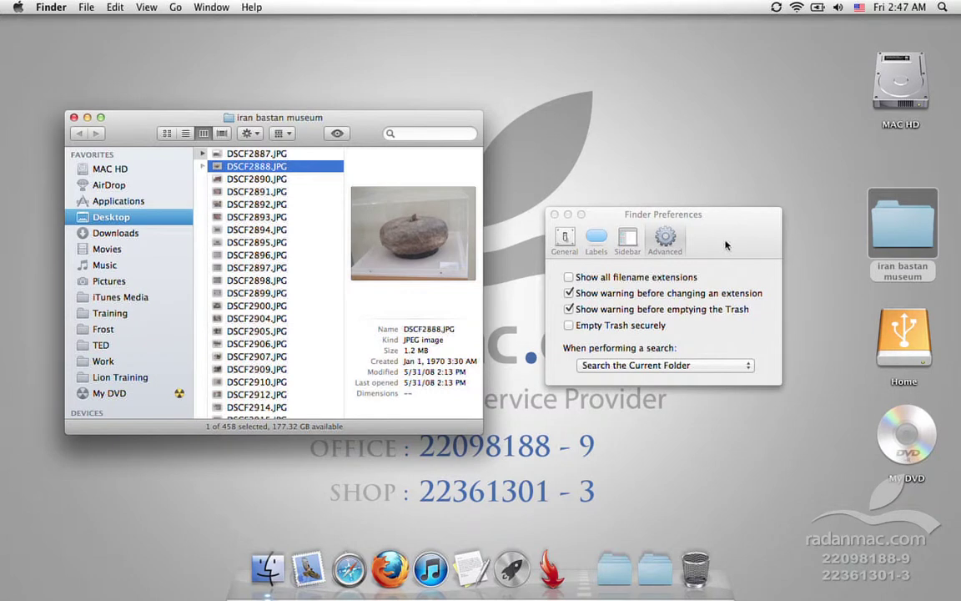
left_click_drag(726, 245, 750, 230)
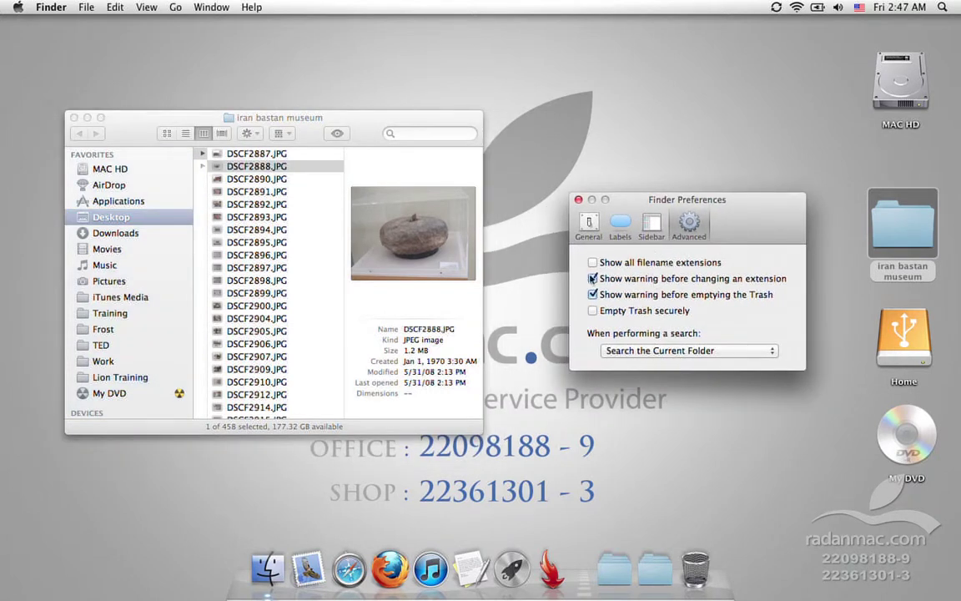
left_click_drag(313, 117, 356, 115)
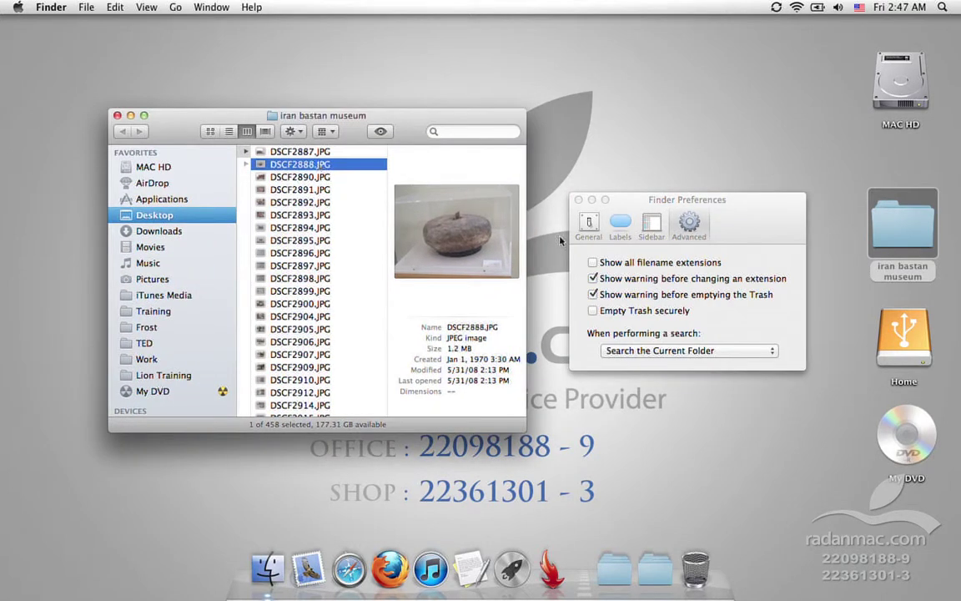
left_click(299, 163)
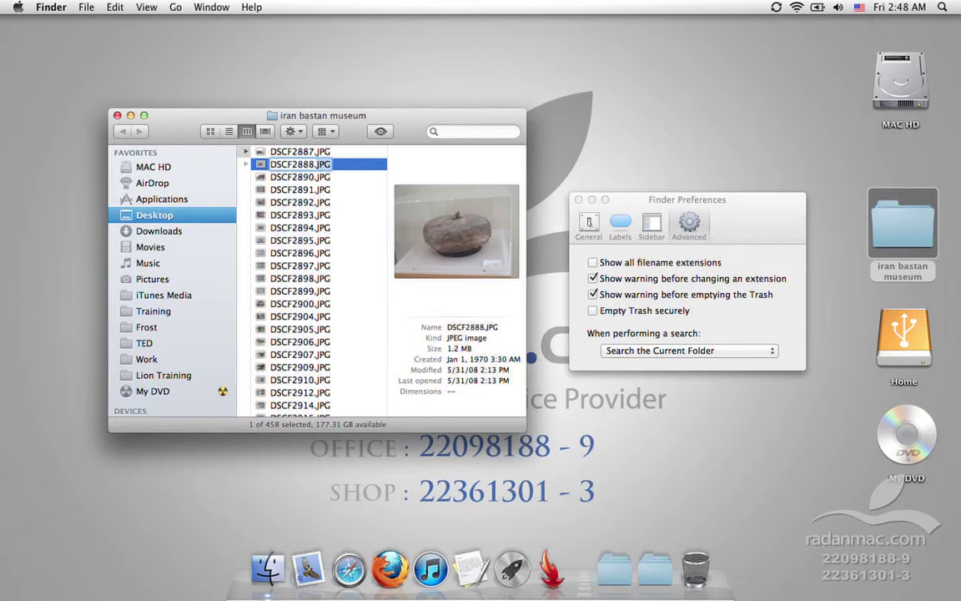
type("tiff")
key("Return")
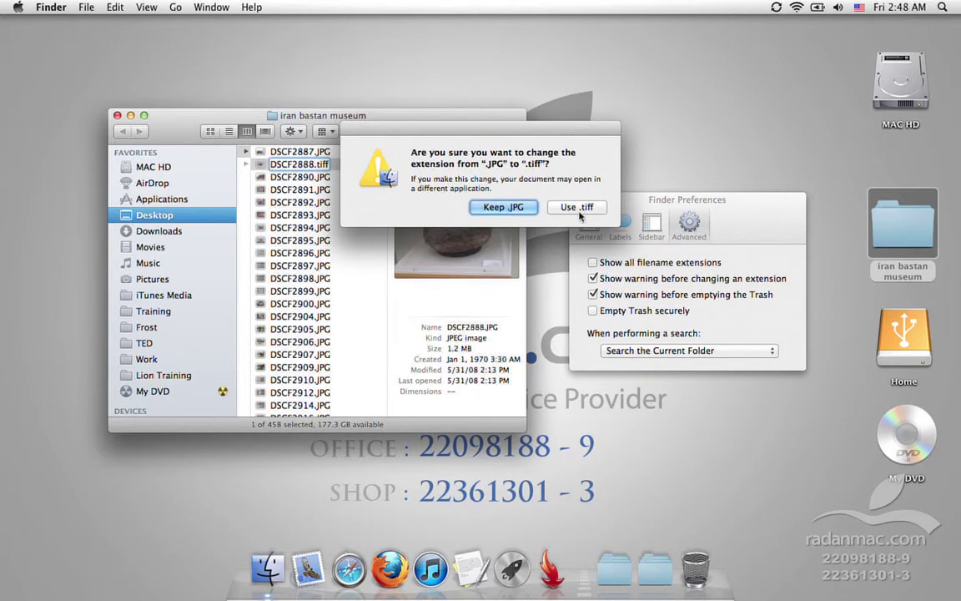
left_click(514, 208)
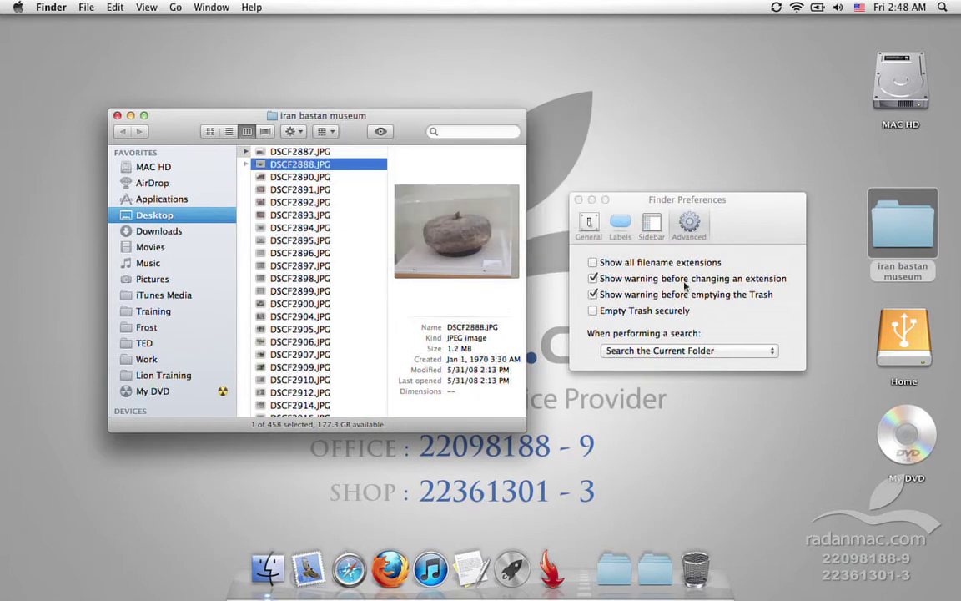
Examine the Trash options in the Advanced preferences and the Finder's Empty Trash and Secure Empty Trash commands
left_click(621, 296)
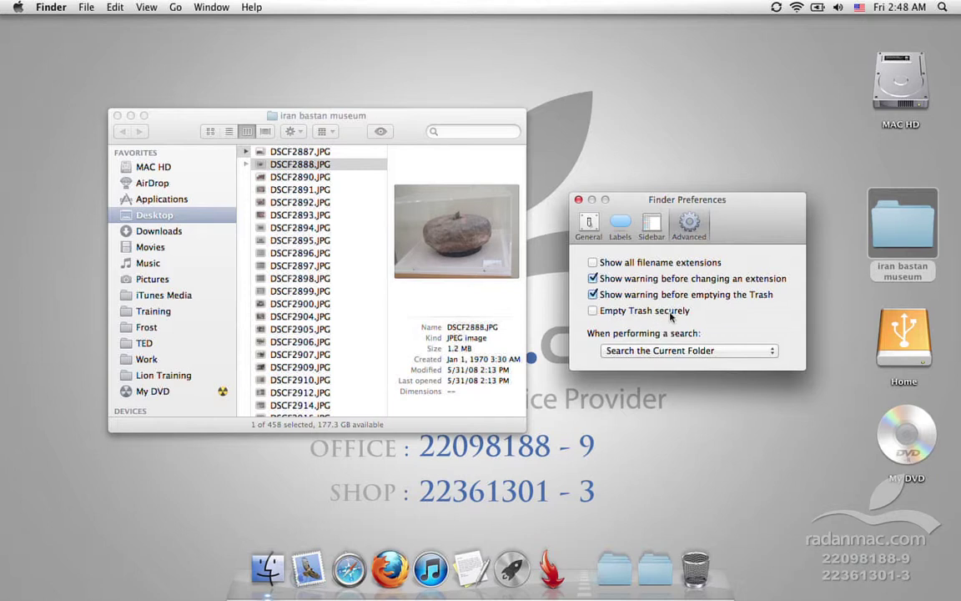
left_click(165, 70)
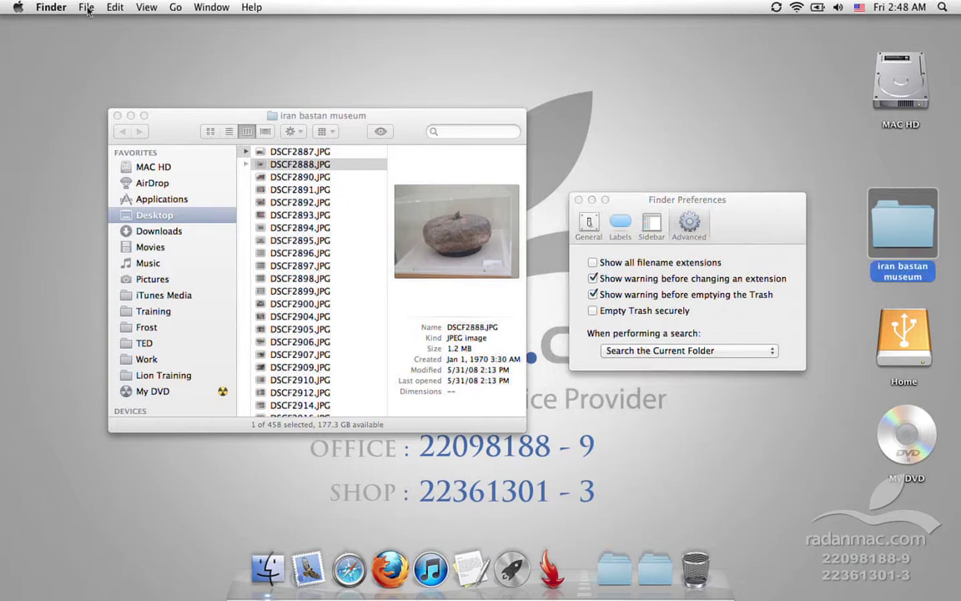
left_click(86, 6)
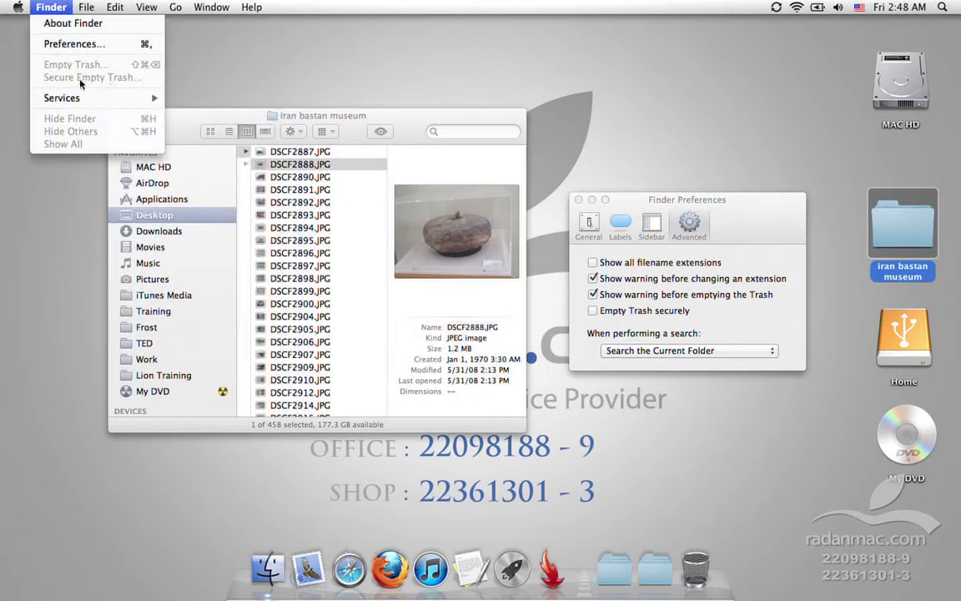
left_click(785, 223)
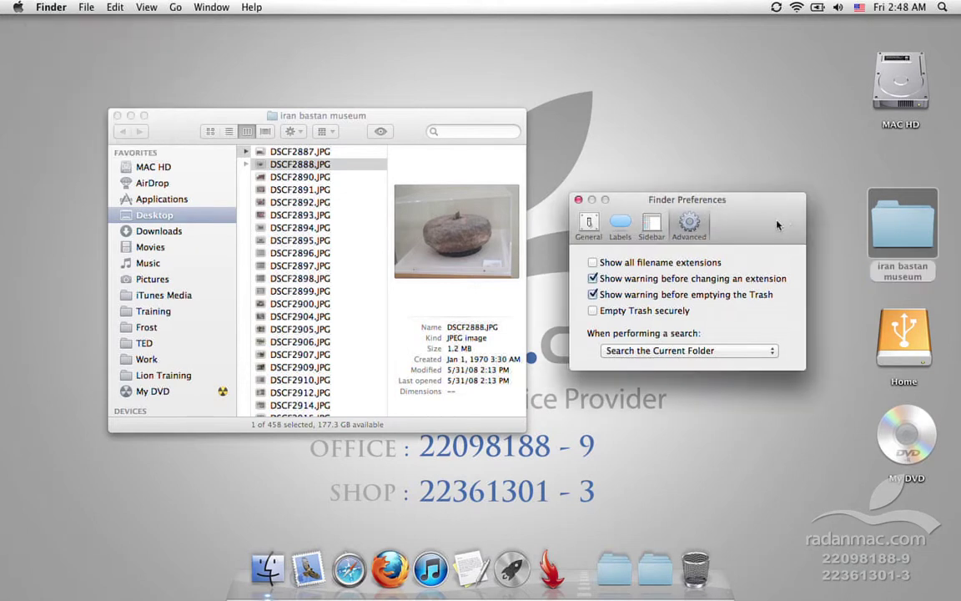
Start a search from the iran bastan museum window to check its default search scope
left_click_drag(786, 223, 810, 155)
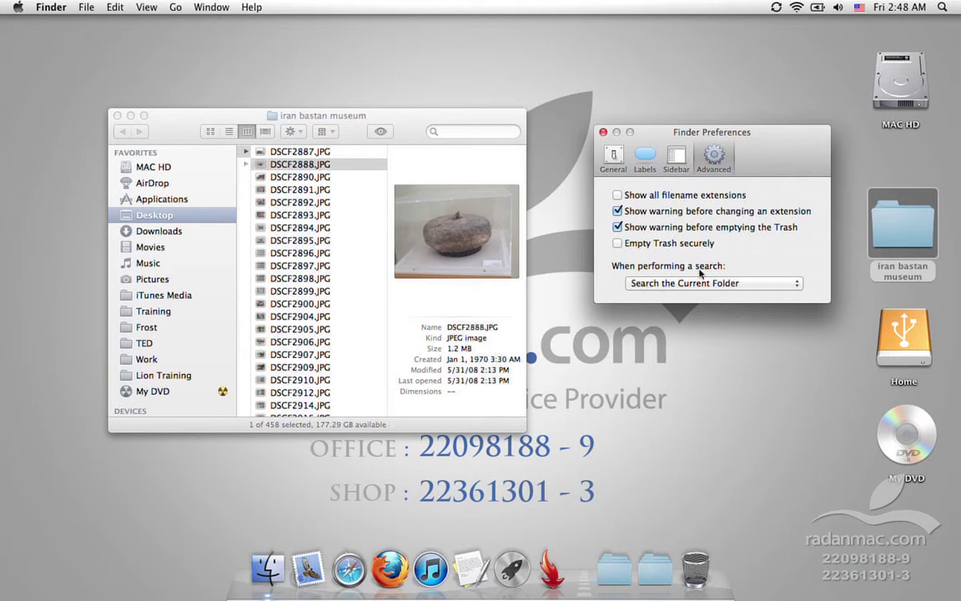
left_click(417, 132)
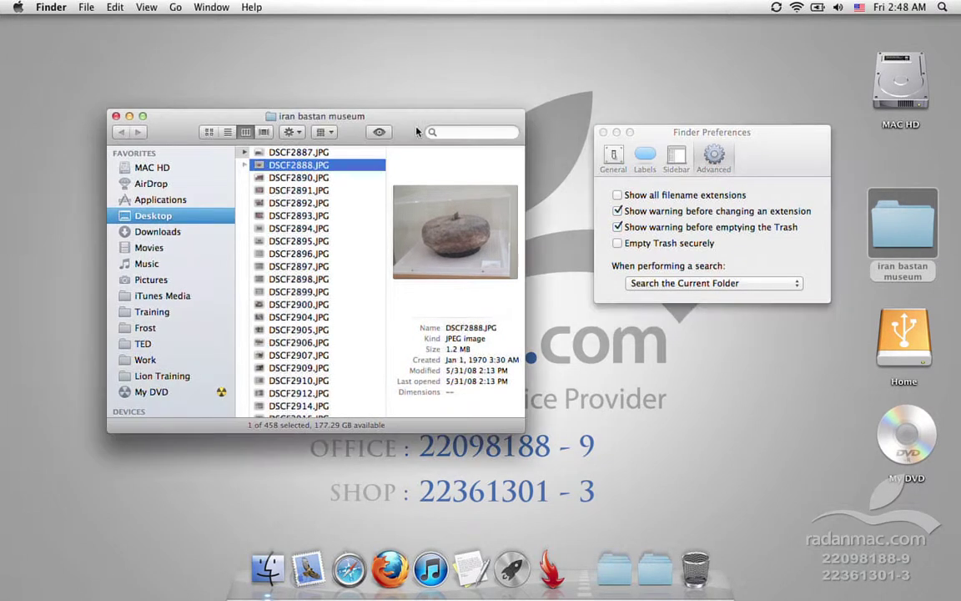
key("super+f")
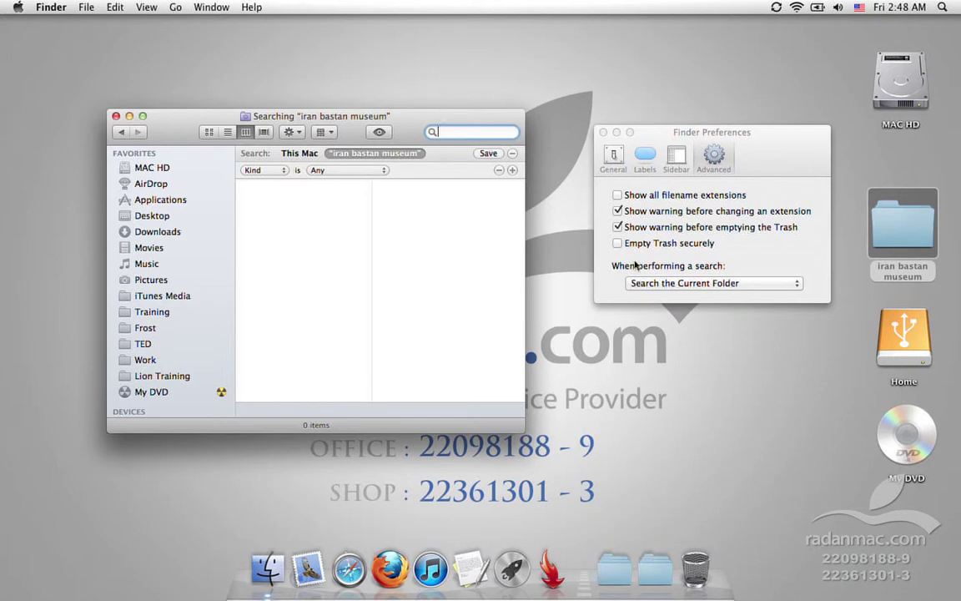
Set the default search scope to Search This Mac and test it with a new search from the reopened iran bastan museum folder
left_click(709, 284)
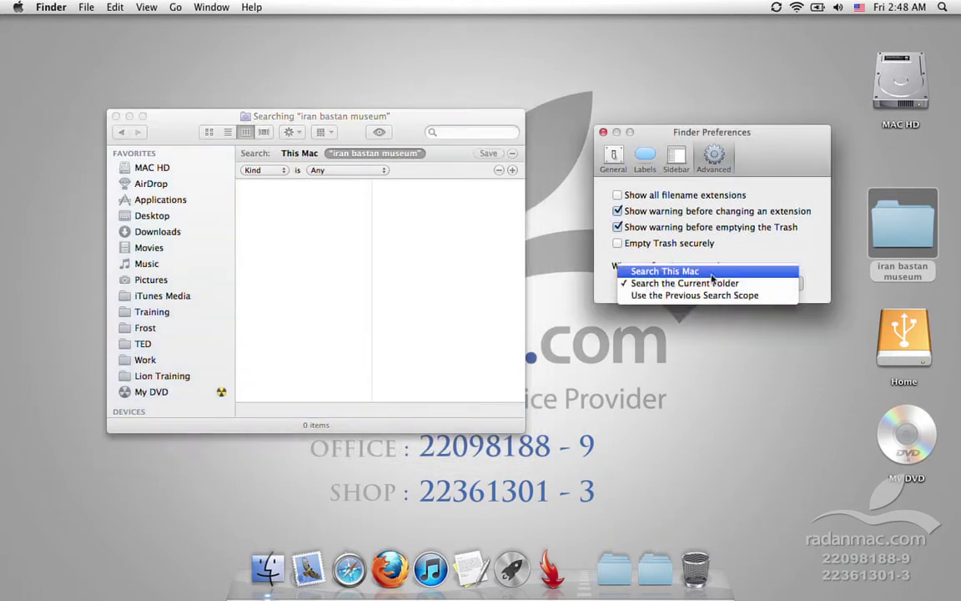
left_click(663, 267)
left_click(474, 278)
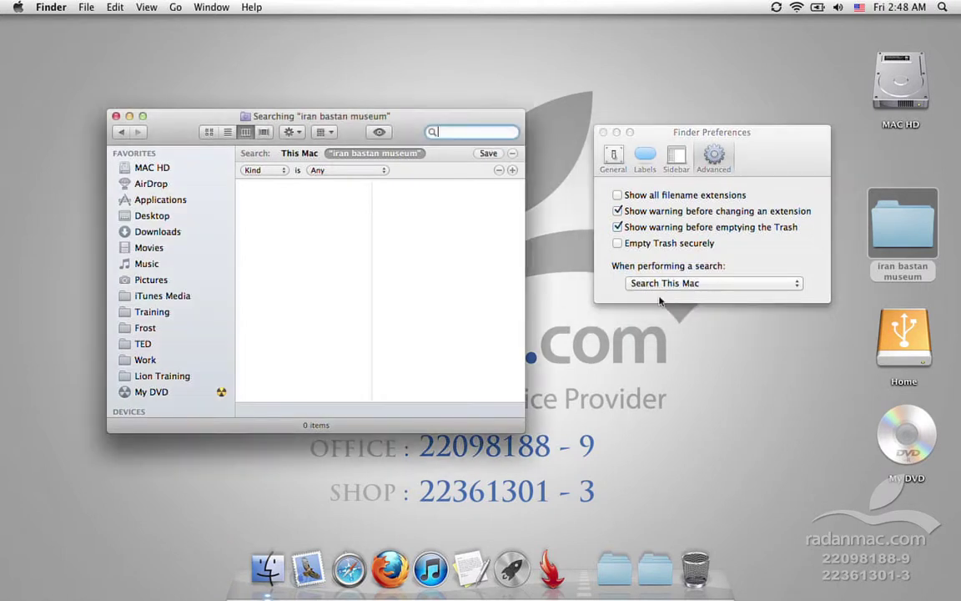
key("super+w")
double_click(885, 229)
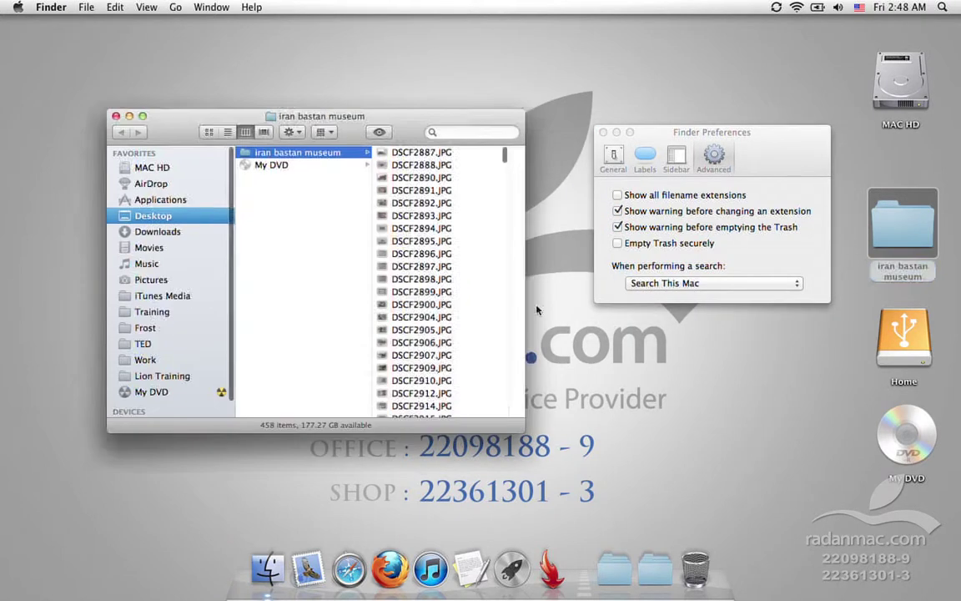
key("super+f")
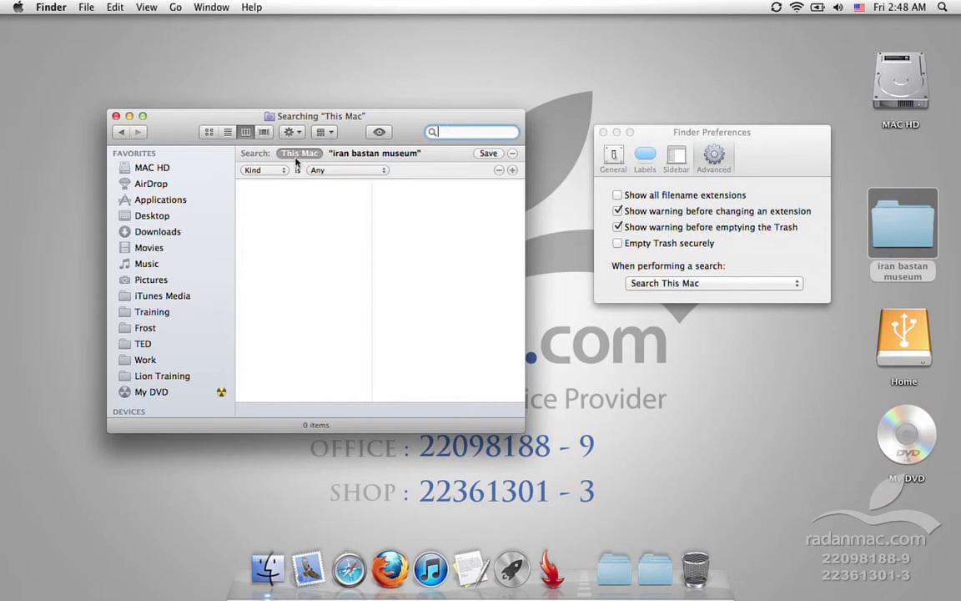
Set the default search scope to Search the Current Folder and close the search window
left_click(650, 283)
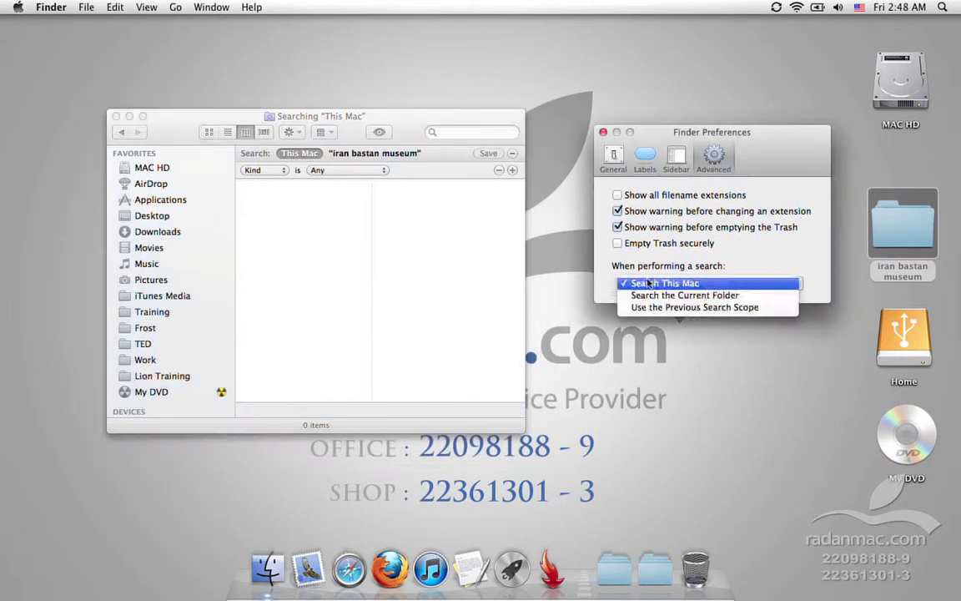
left_click(654, 294)
left_click(403, 199)
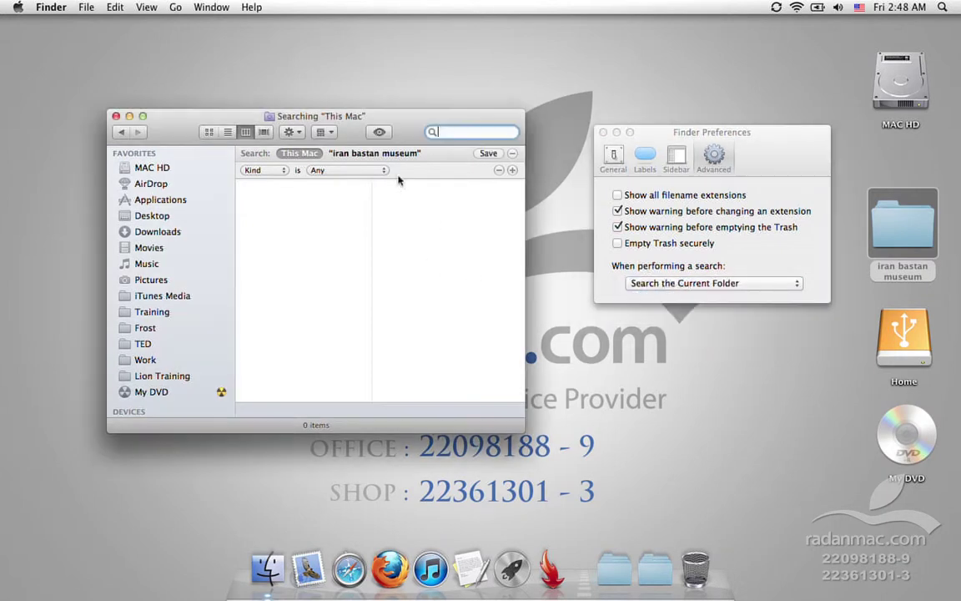
key("super+w")
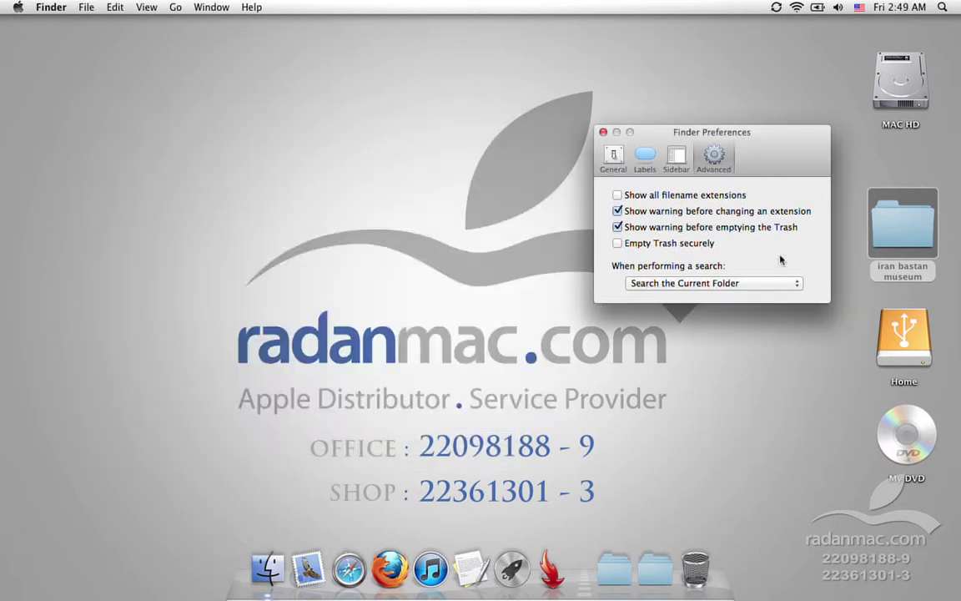
left_click_drag(772, 149, 767, 186)
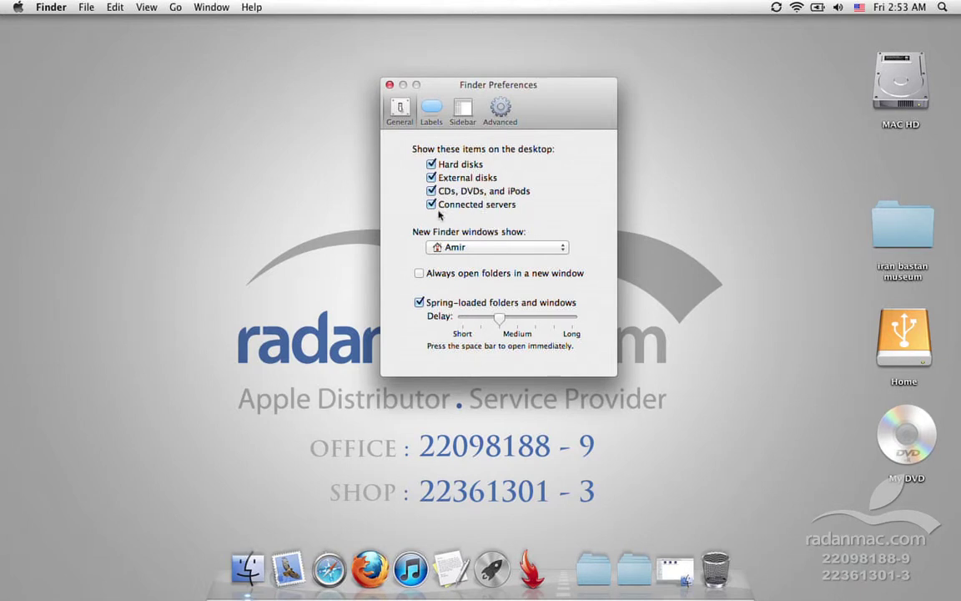
Toggle the External disks and Hard disks desktop items in the General preferences
left_click(464, 181)
left_click(463, 180)
left_click(459, 166)
left_click(620, 242)
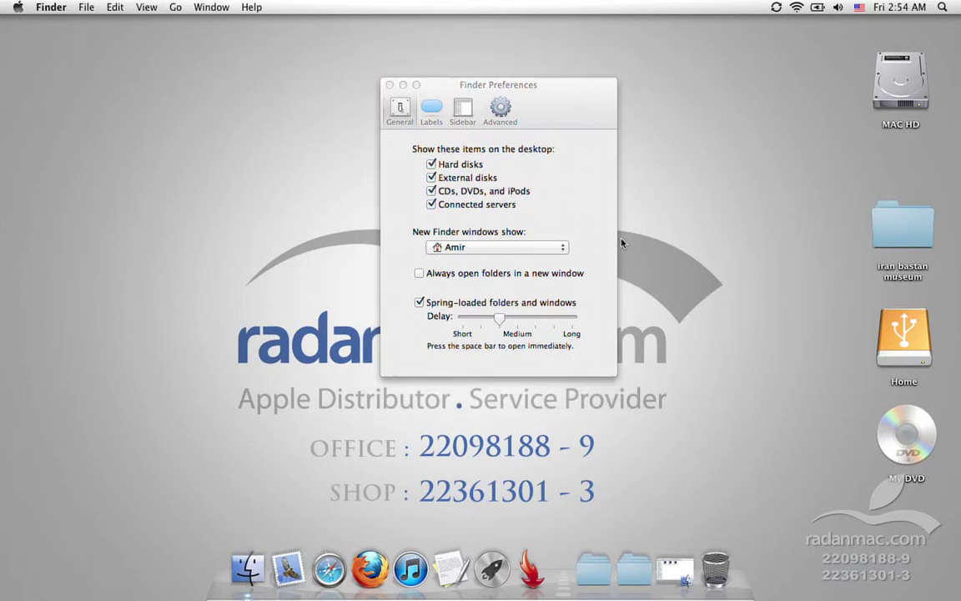
Open a new Finder window to check its default location, switch it to column view, and close it
key("super+n")
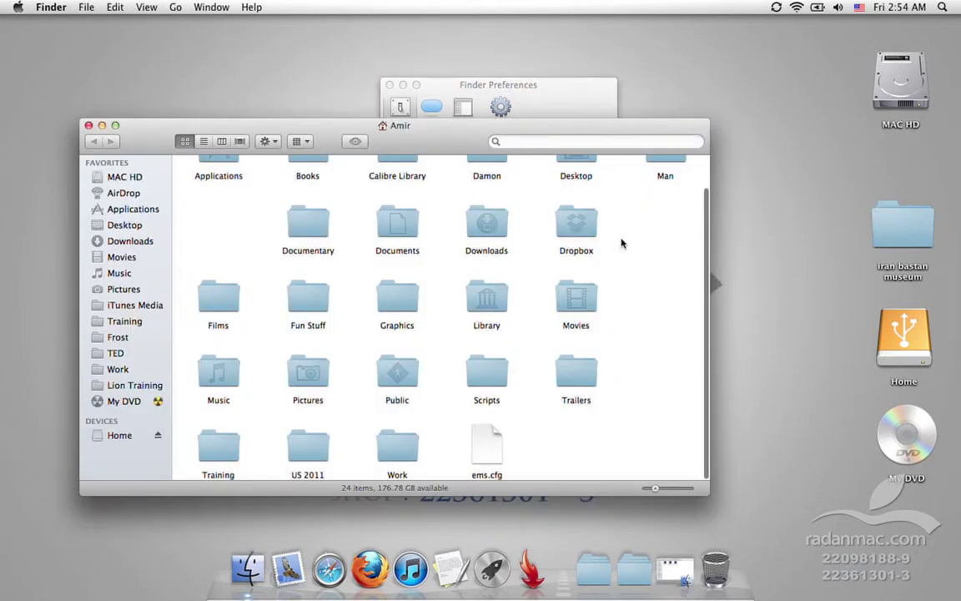
key("super+3")
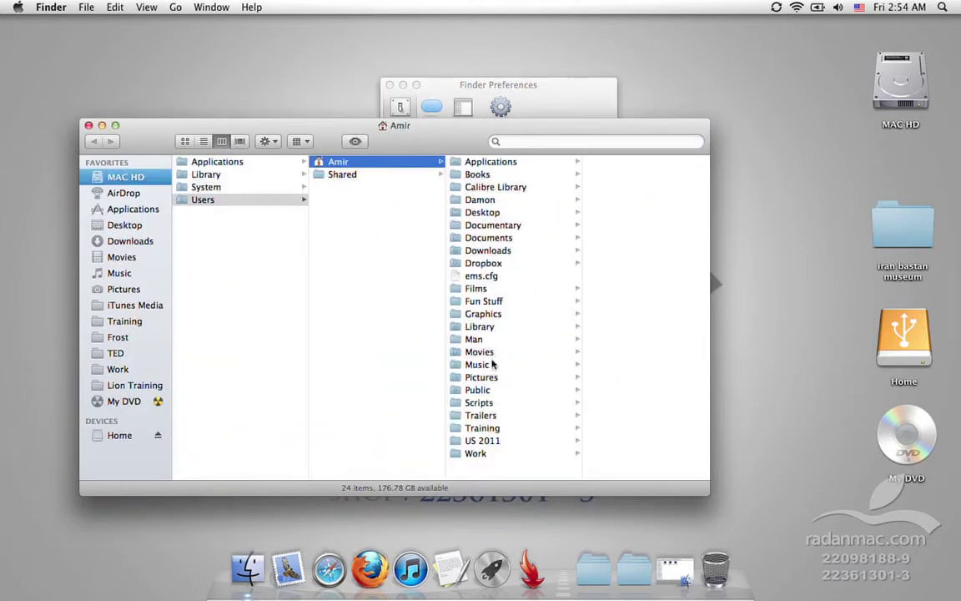
left_click_drag(411, 136, 451, 123)
key("super+w")
Create a desktop folder named Project and position it next to the Home drive icon
right_click(748, 244)
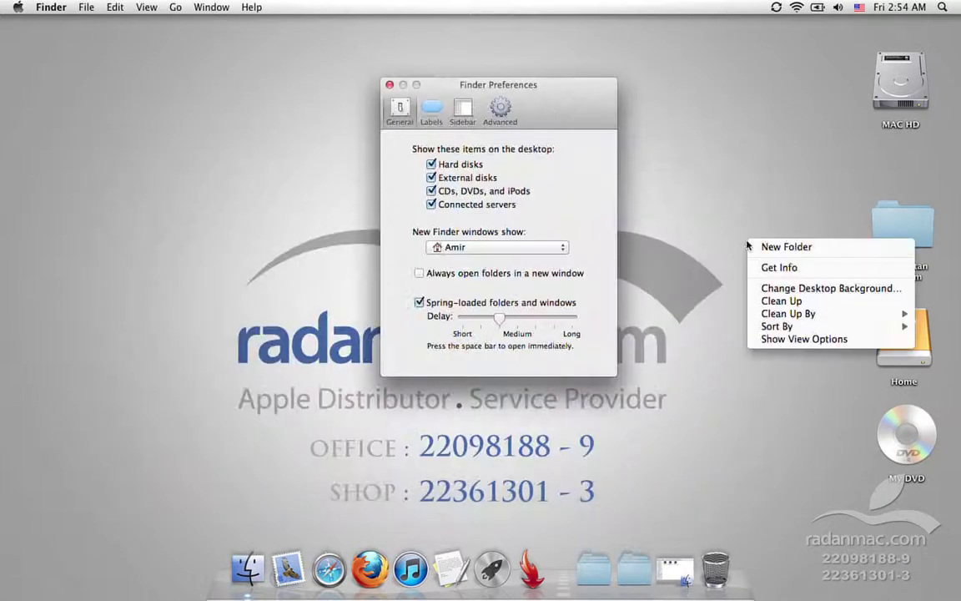
left_click(753, 246)
type("Project")
key("Return")
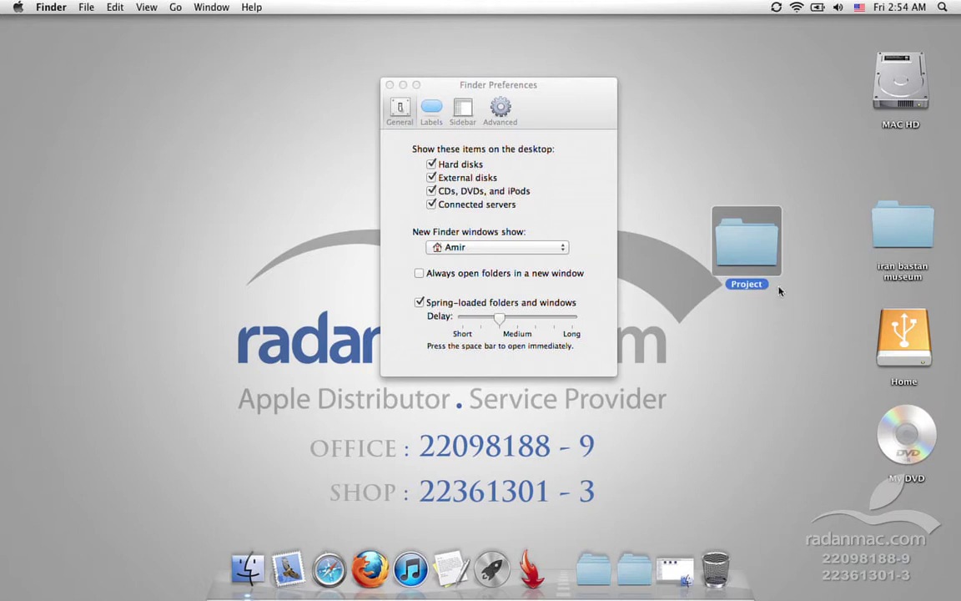
left_click_drag(773, 264, 829, 338)
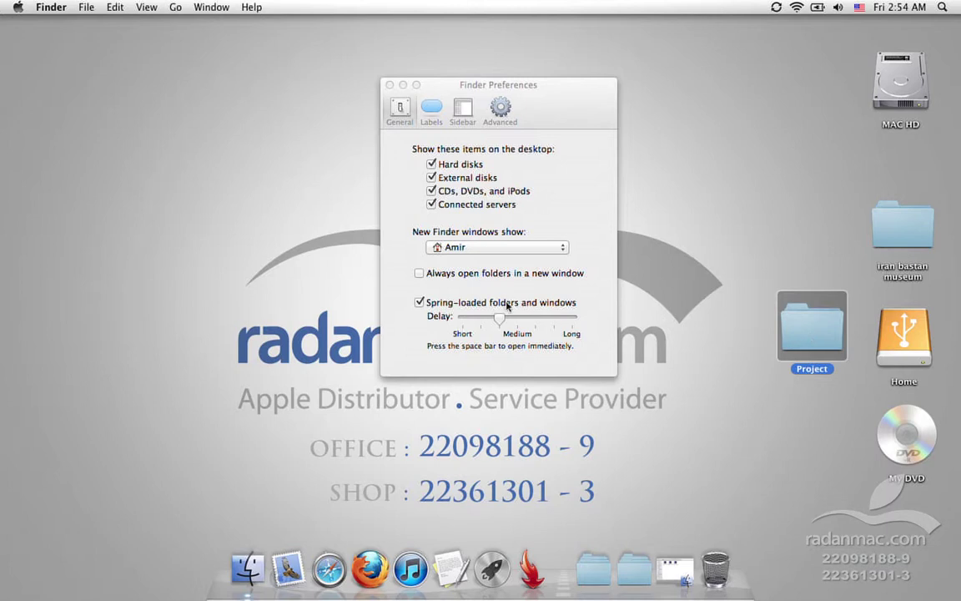
Make new Finder windows show the Project folder from the Desktop
left_click(443, 242)
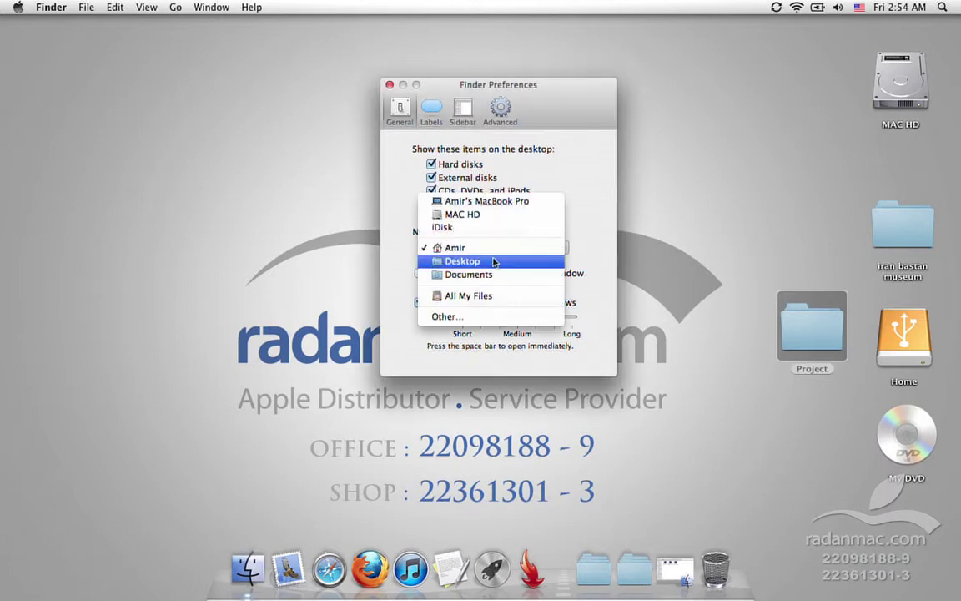
left_click(481, 316)
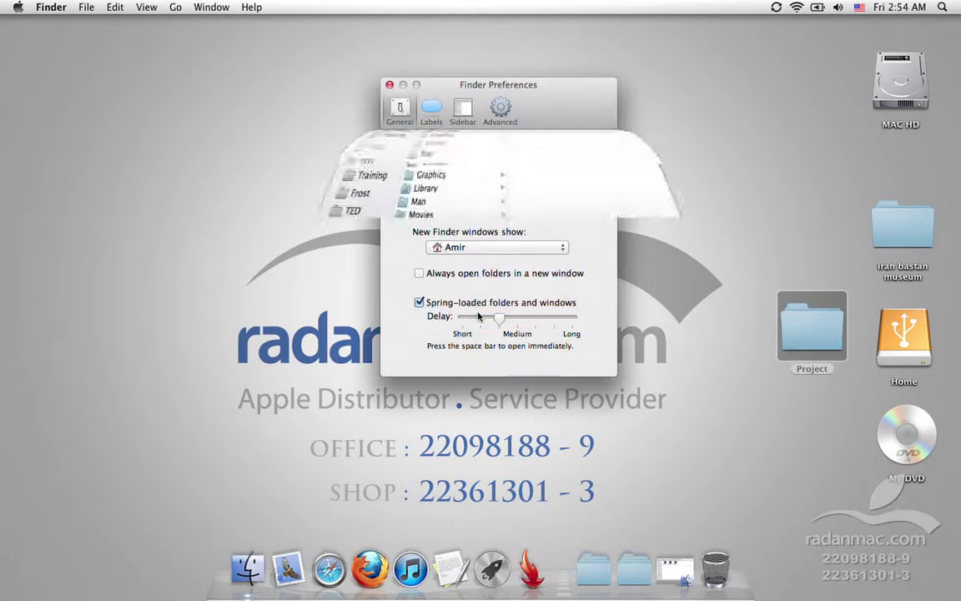
key("super+shift+d")
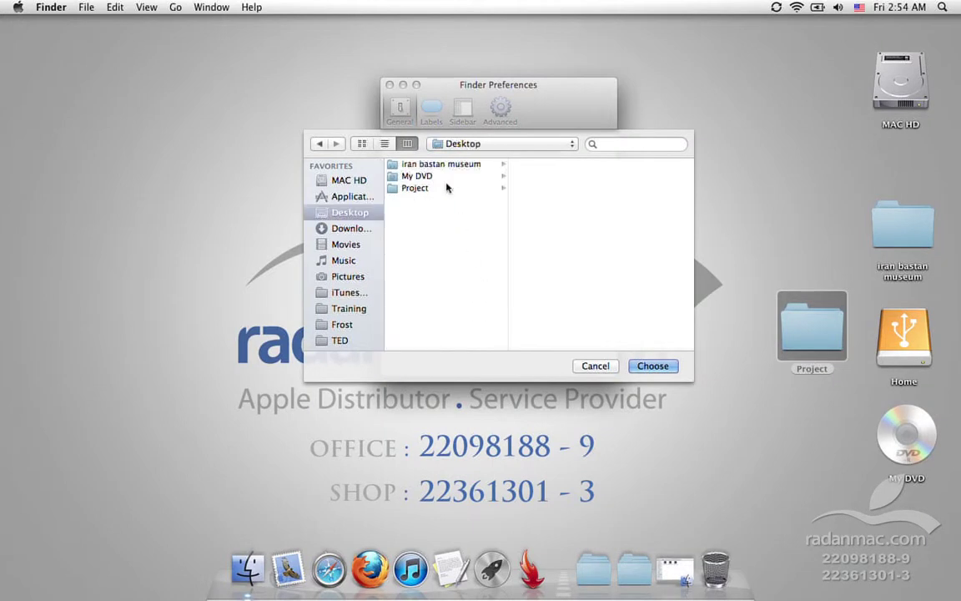
left_click(446, 187)
key("Return")
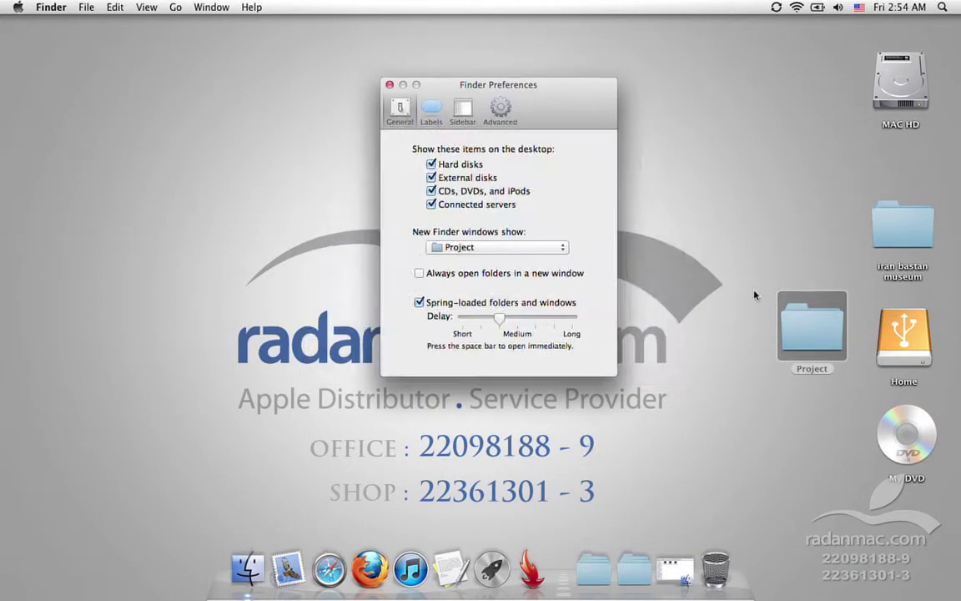
Open several new Finder windows to check their default location, and close them all
key("super+n")
key("super+n")
key("super+n")
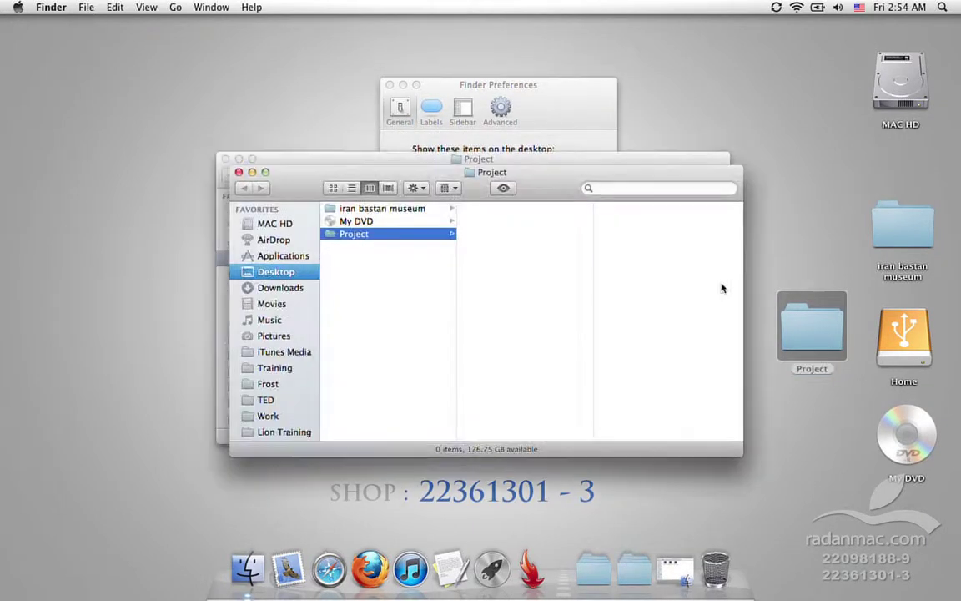
key("super+n")
key("super+n")
key("super+w")
key("super+w")
key("super+w")
key("super+w")
key("super+w")
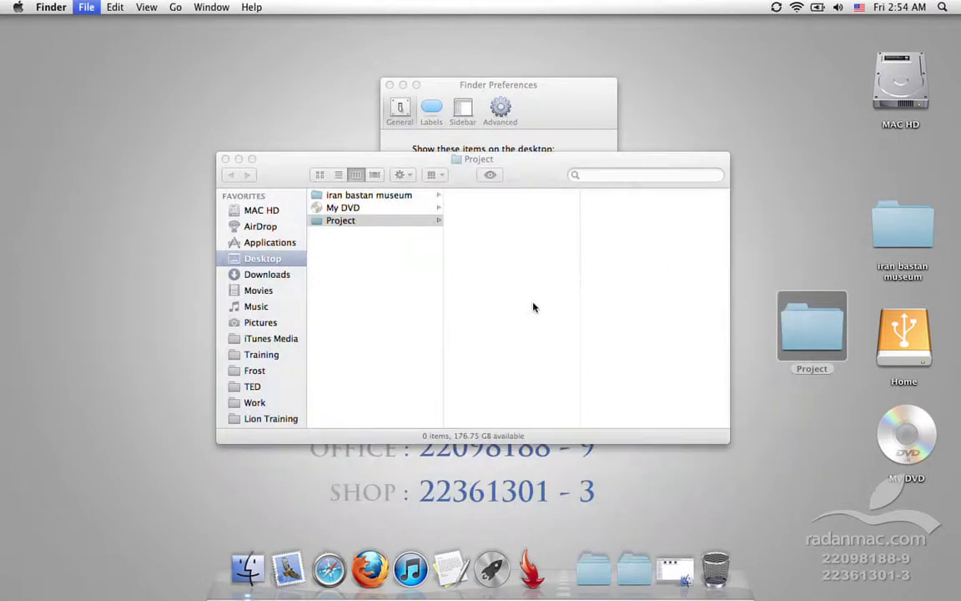
Make new Finder windows show the user's home folder
left_click(730, 318)
left_click(561, 249)
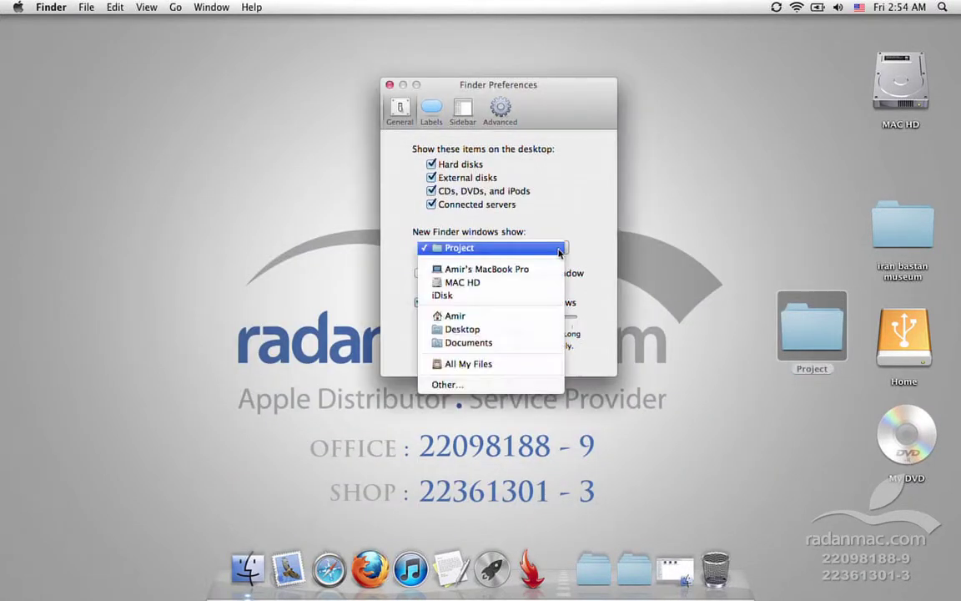
left_click(472, 316)
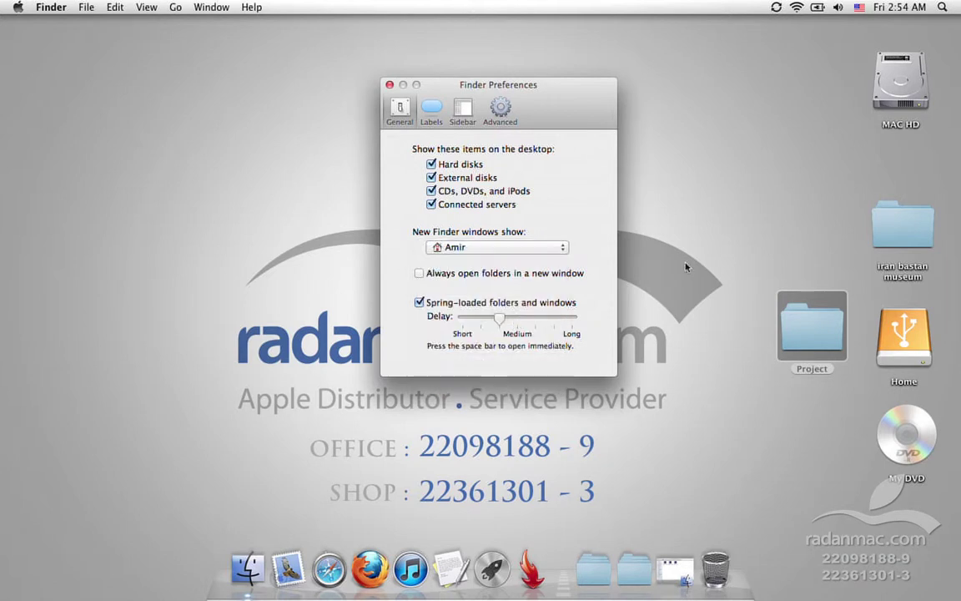
Restore the minimized Critical Reasoning for Beginners window and arrange it side by side with the Finder Preferences window
left_click_drag(561, 120, 562, 156)
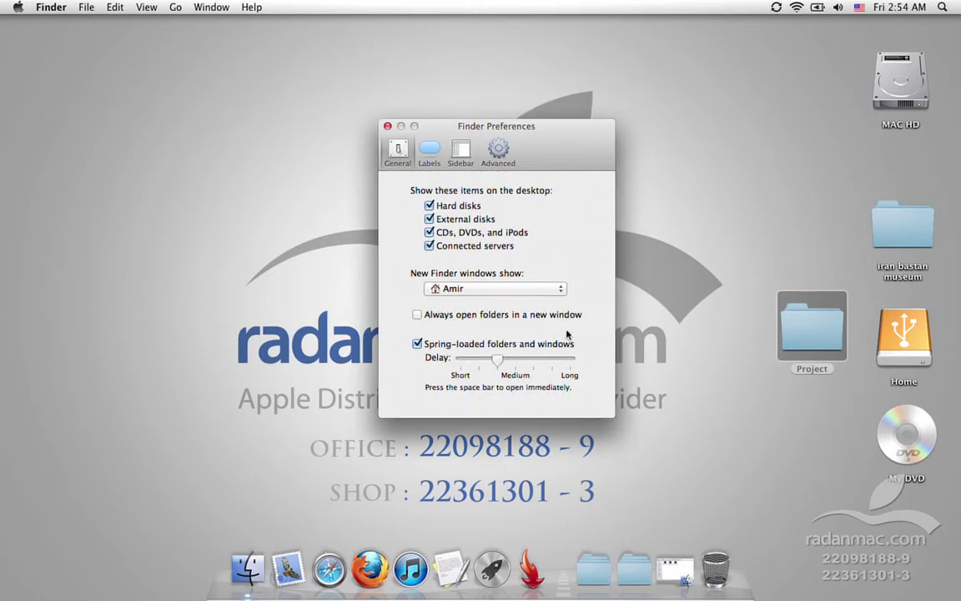
left_click(674, 570)
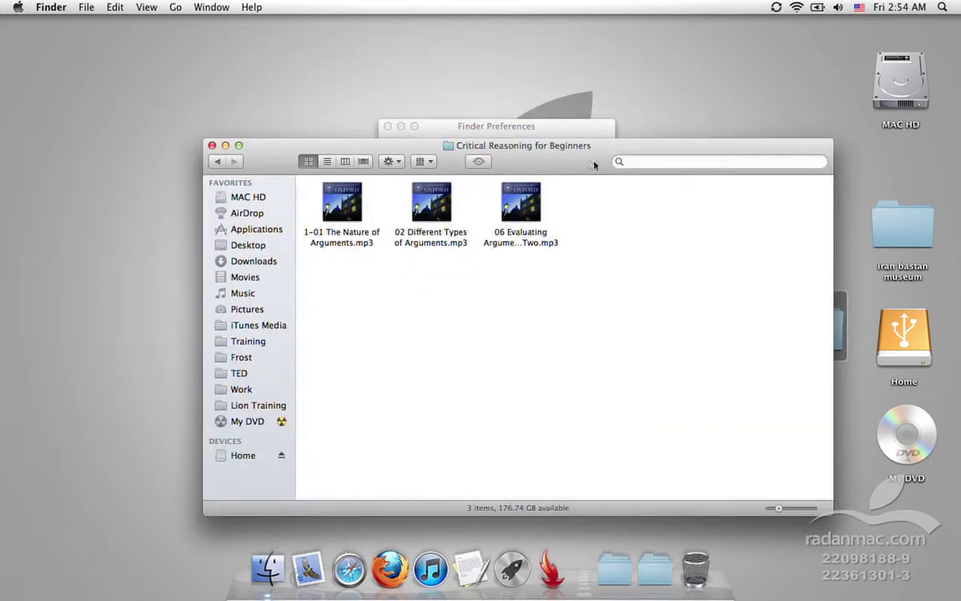
left_click_drag(563, 149, 668, 148)
left_click_drag(530, 126, 277, 134)
left_click(381, 152)
left_click_drag(380, 152, 464, 133)
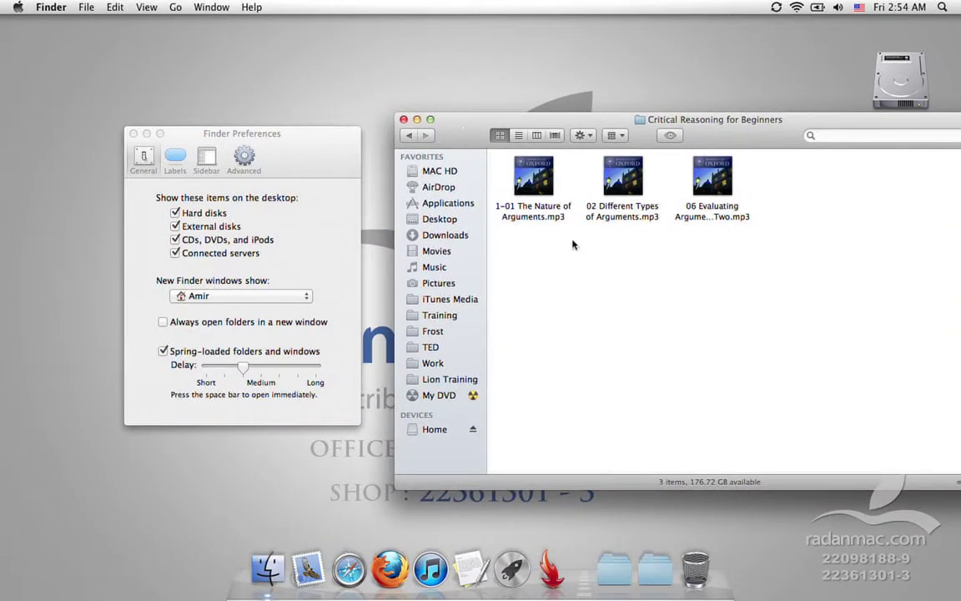
Enable Always open folders in a new window, testing it on the Design and Designing folder in column view, and close the extra windows
left_click(228, 324)
left_click(752, 281)
key("super+3")
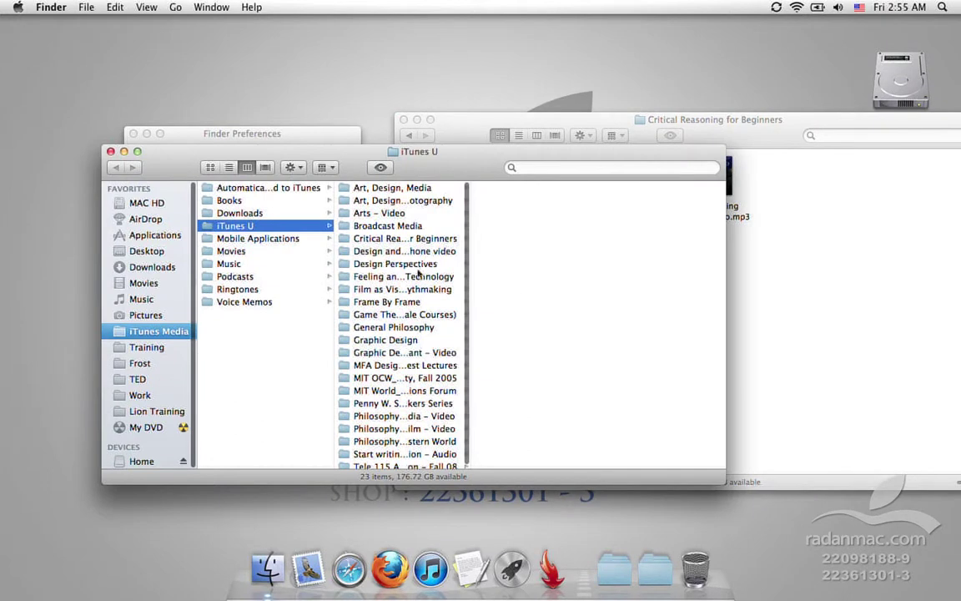
double_click(380, 250)
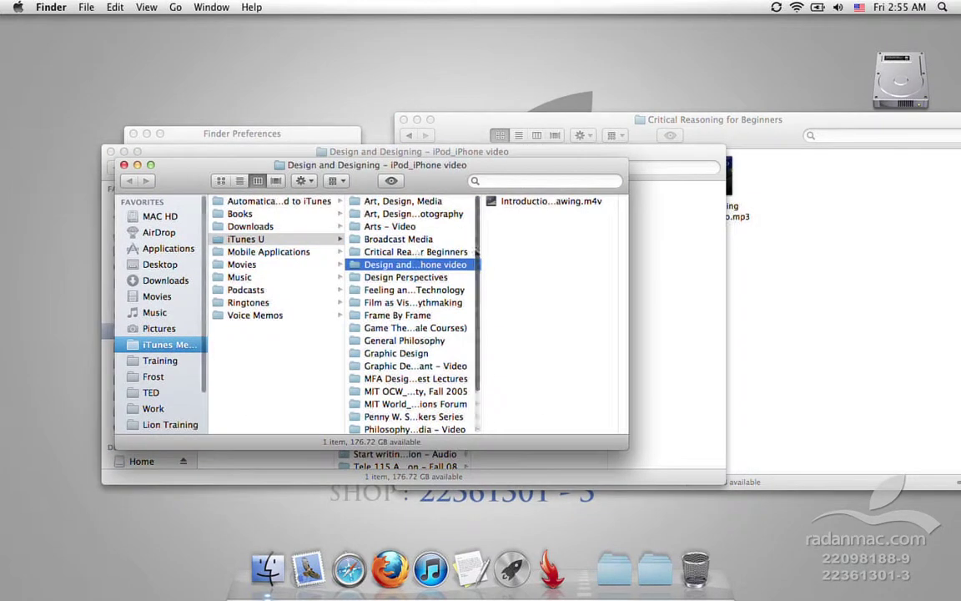
left_click_drag(445, 191, 435, 241)
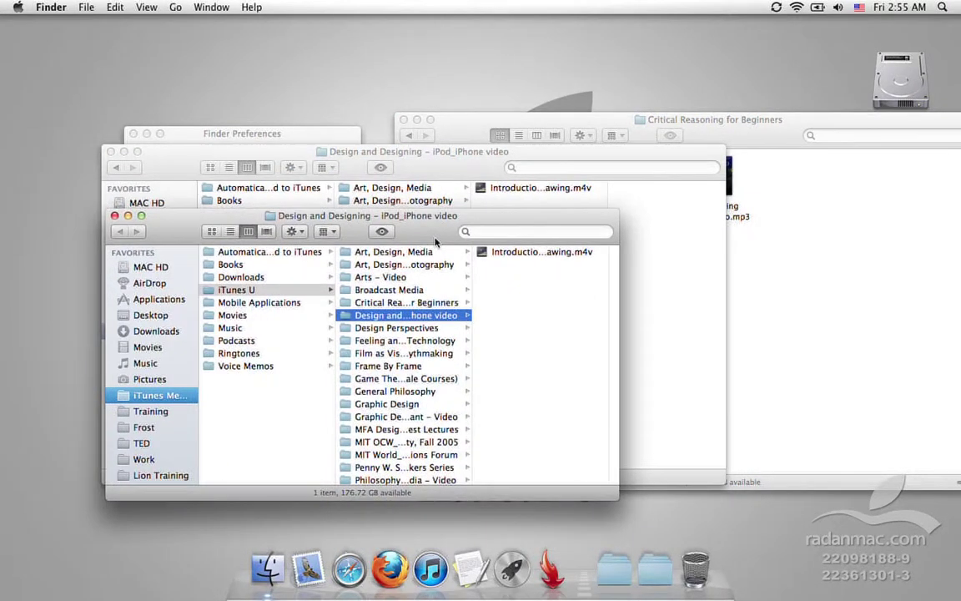
key("super+w")
key("super+w")
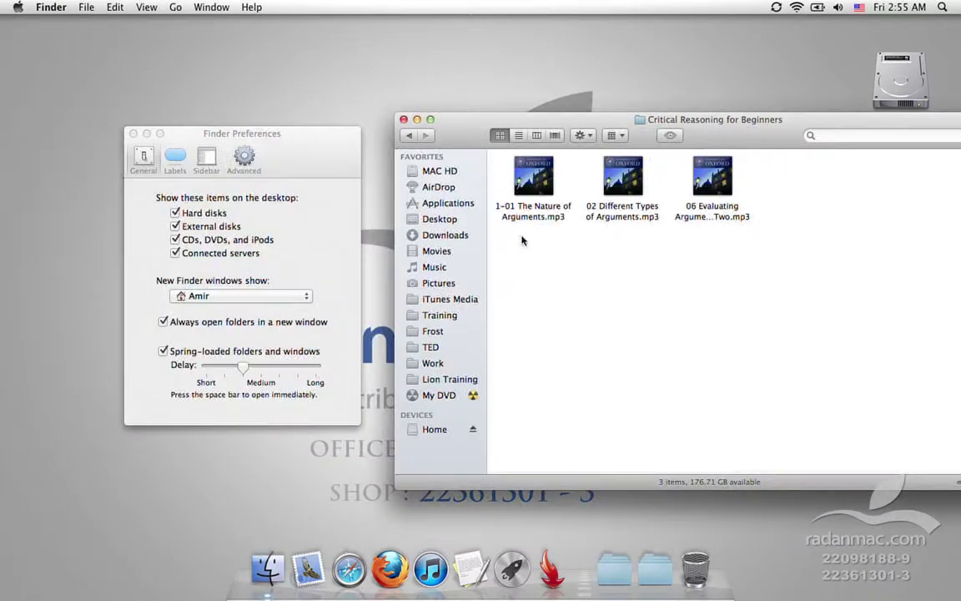
Disable Always open folders in a new window and check the Critical Reasoning for Beginners folder in column view before closing it
left_click(195, 321)
left_click(557, 317)
key("super+3")
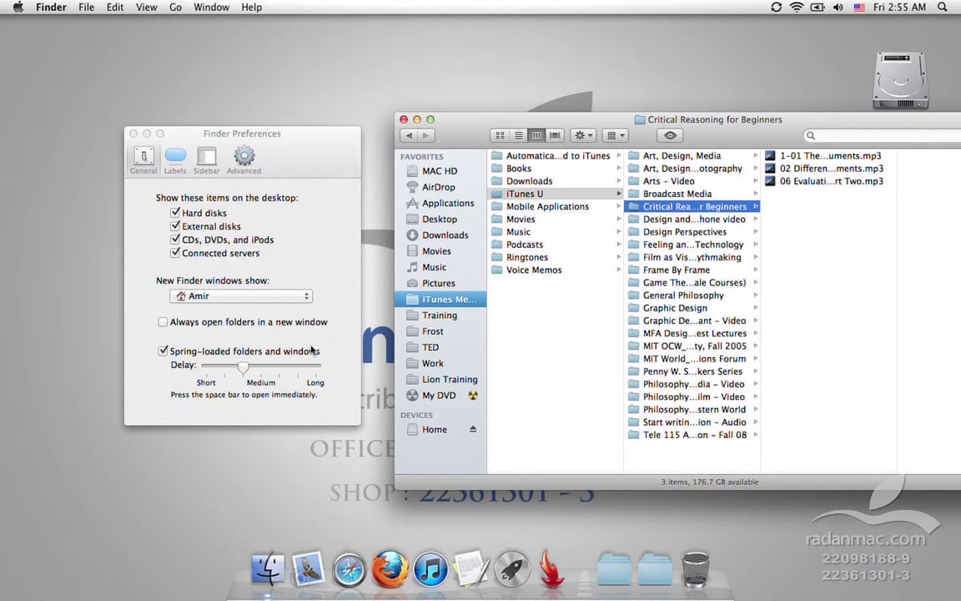
key("super+w")
left_click_drag(304, 151, 394, 101)
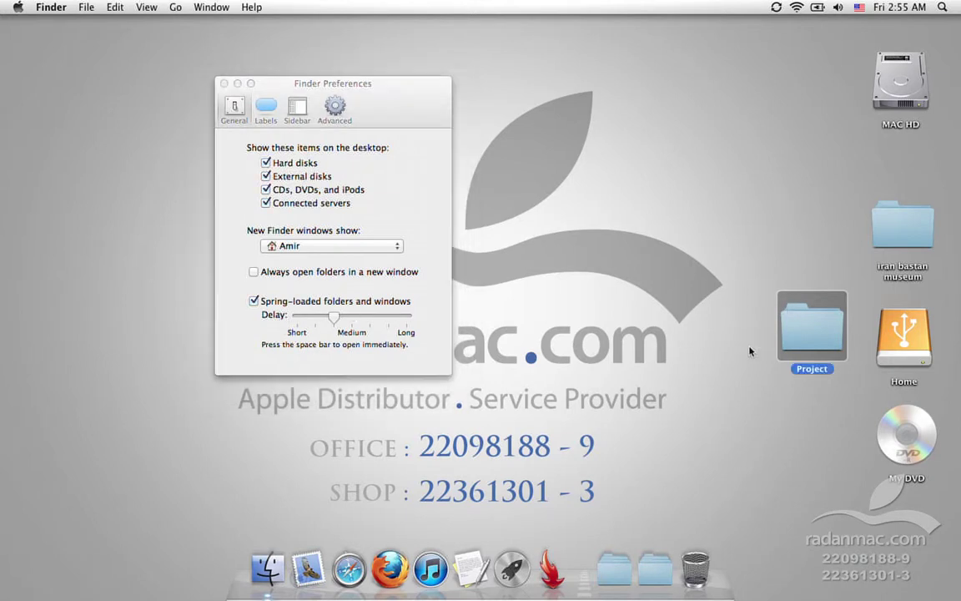
Move the Project folder to the Trash and open the iran bastan museum folder
key("super+BackSpace")
double_click(878, 236)
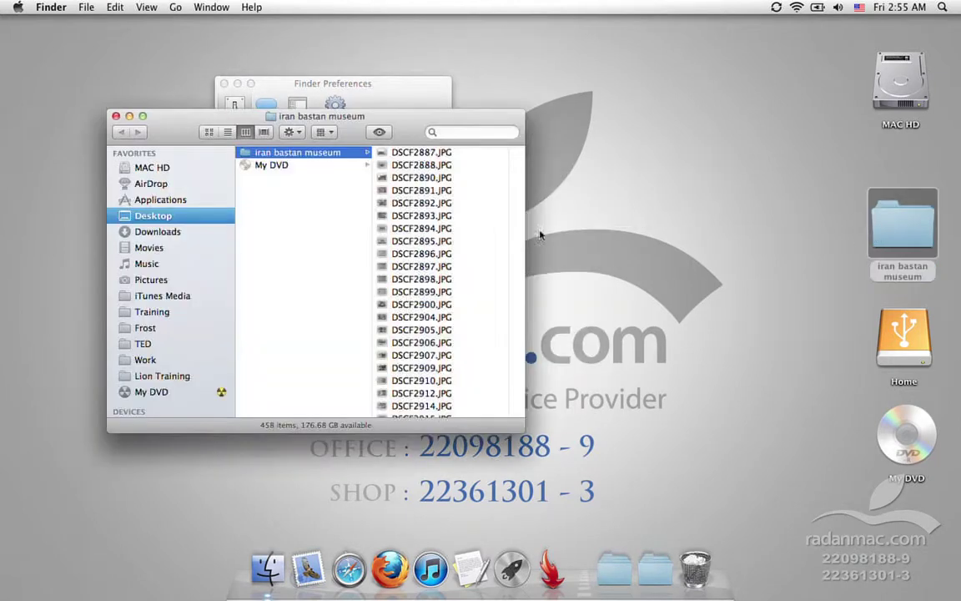
Set the spring-loaded folders delay to Short and test it with an image carried out of the iran bastan museum folder
left_click_drag(473, 243, 445, 203)
left_click(398, 92)
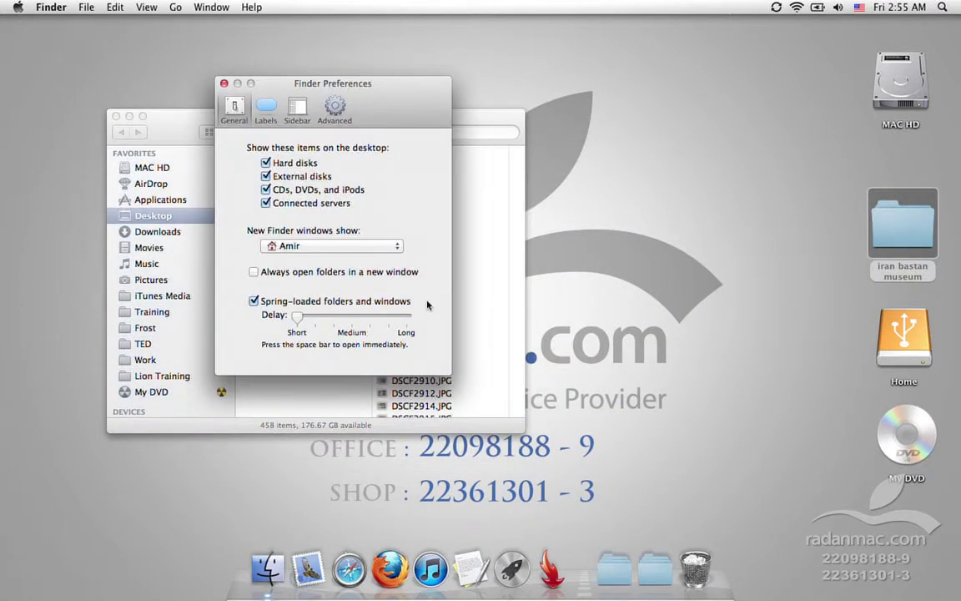
left_click(452, 276)
left_click_drag(464, 276, 440, 303)
left_click(383, 100)
left_click(460, 310)
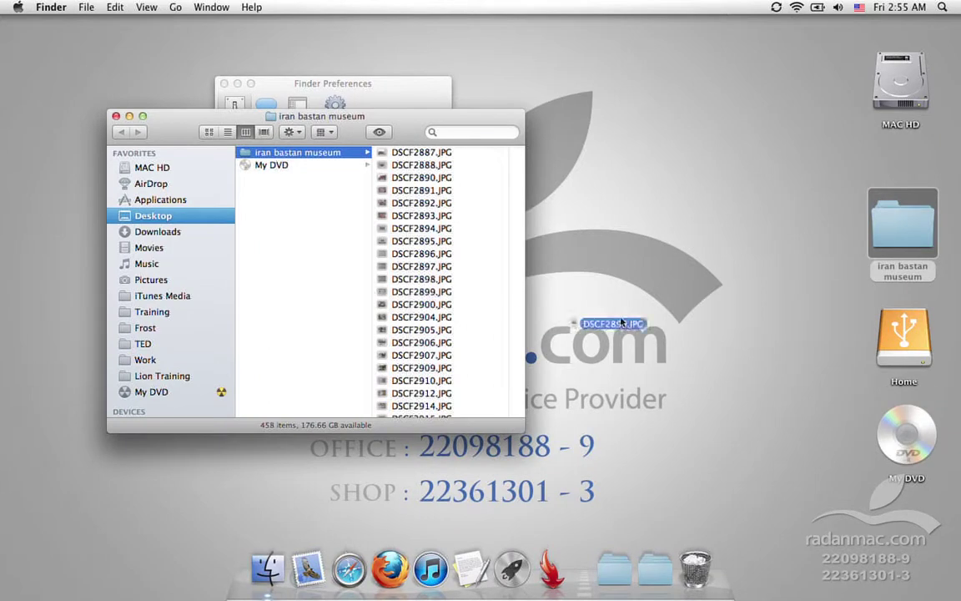